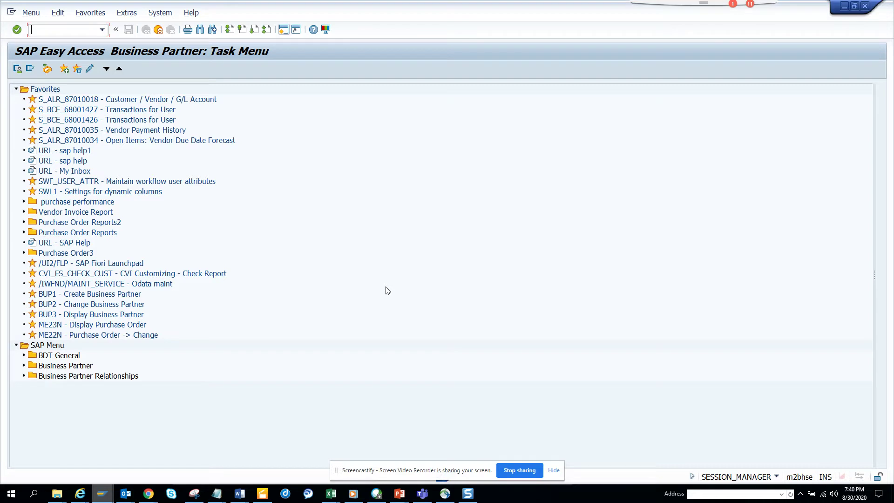
pyautogui.hotkey('alt', 'm')
pyautogui.press('Down')
pyautogui.press('Return')
pyautogui.click(41, 30)
pyautogui.write('/nme23n')
pyautogui.press('Return')
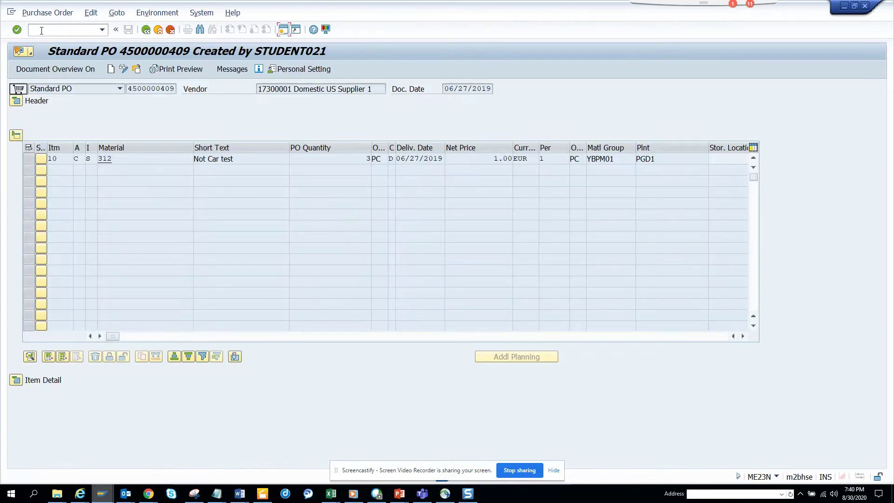
pyautogui.click(16, 100)
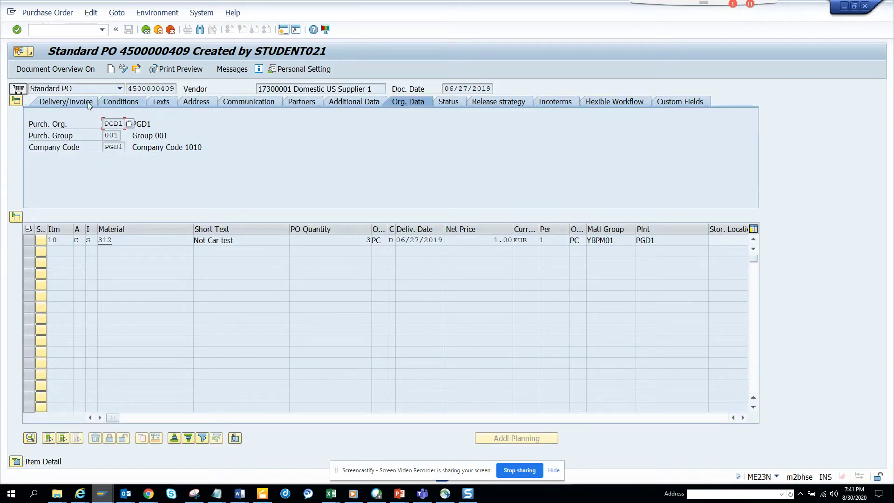
# - On the Delivery/Invoice data, review the payment-terms F4 list and close it, leaving terms 0001
pyautogui.click(65, 102)
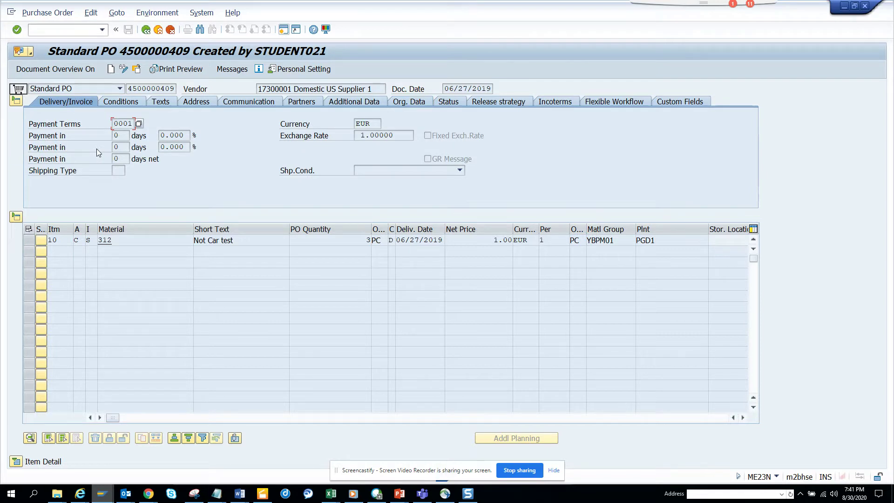
pyautogui.click(138, 126)
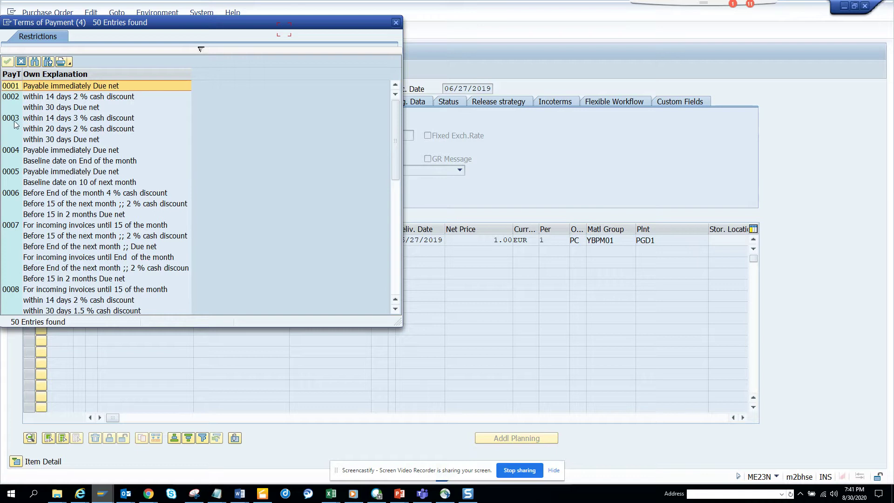
pyautogui.click(396, 22)
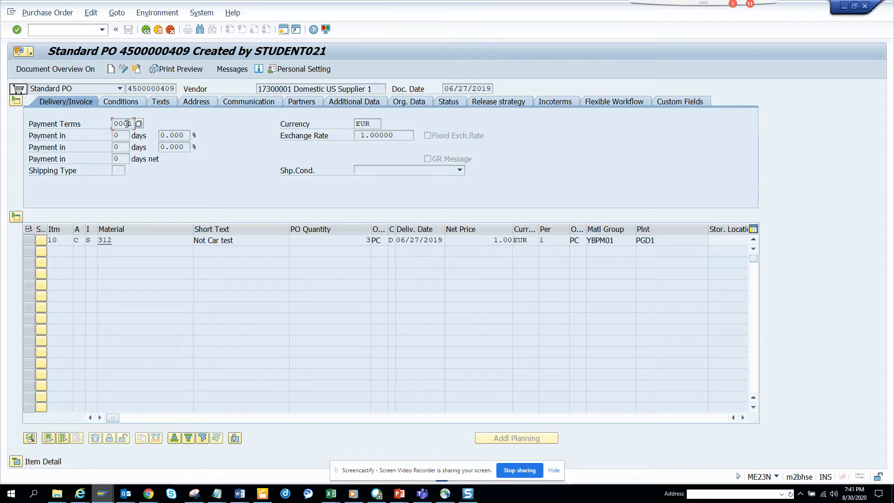
# - From SAP Easy Access, run the search functions transaction SE16T and start a Find Transactions search
pyautogui.hotkey('alt', 'Tab')
pyautogui.hotkey('alt', 'Tab')
pyautogui.hotkey('alt', 'Tab')
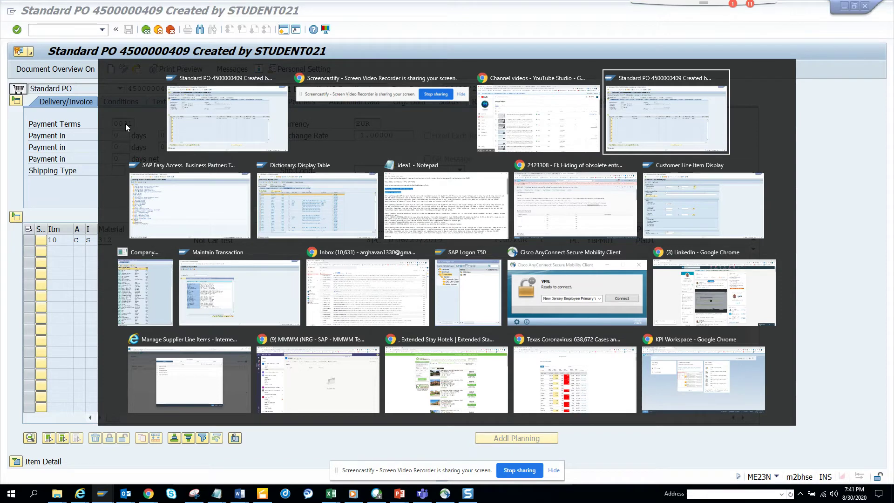
pyautogui.hotkey('alt', 'Tab')
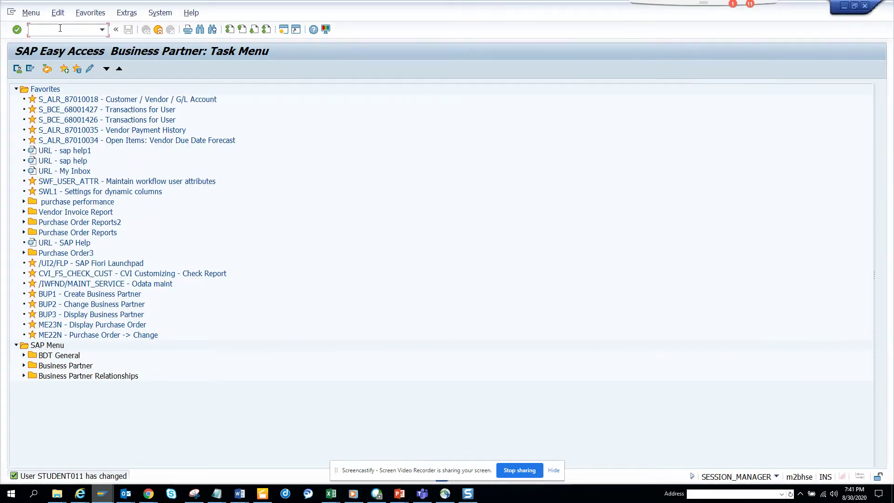
pyautogui.write('se16t')
pyautogui.press('Return')
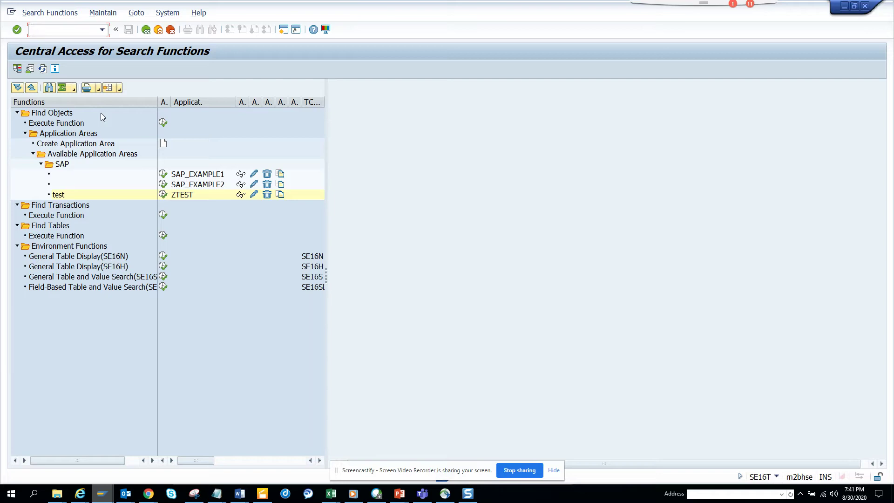
pyautogui.click(166, 217)
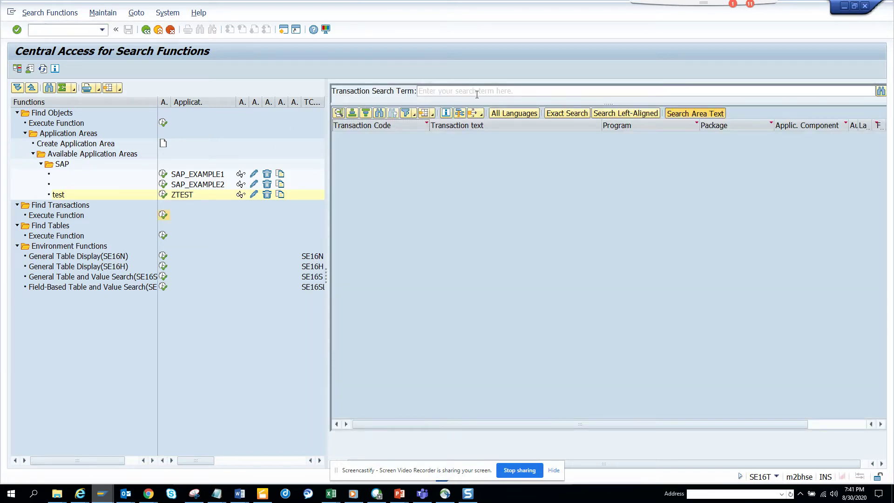
# - Search transactions for 'payment terms' and open OME2 Terms of Payment from the 8 hits
pyautogui.click(476, 93)
pyautogui.write('paym')
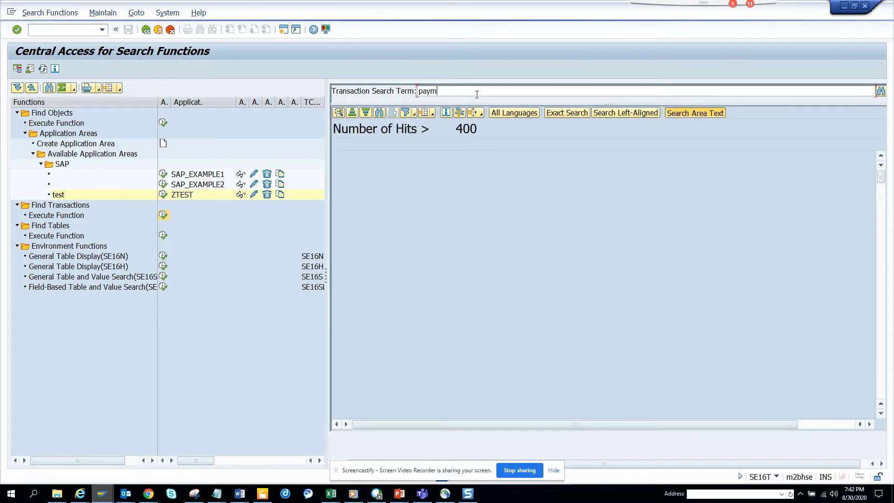
pyautogui.write('ent')
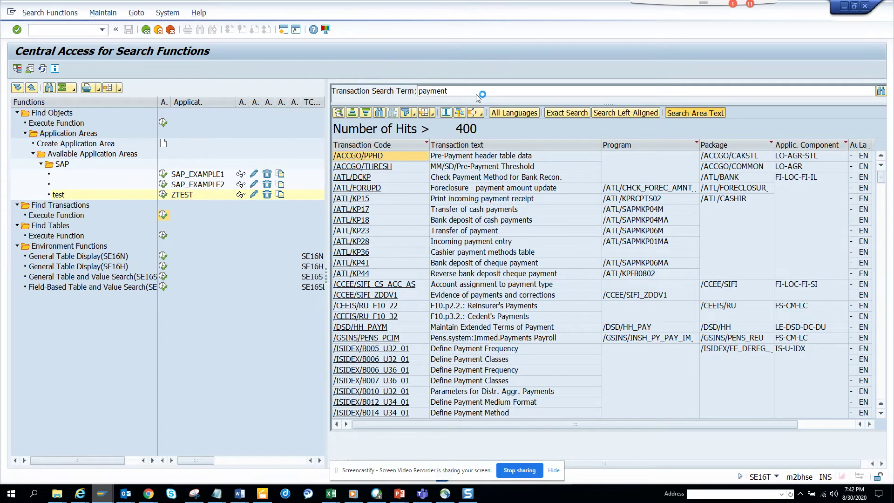
pyautogui.write(' t')
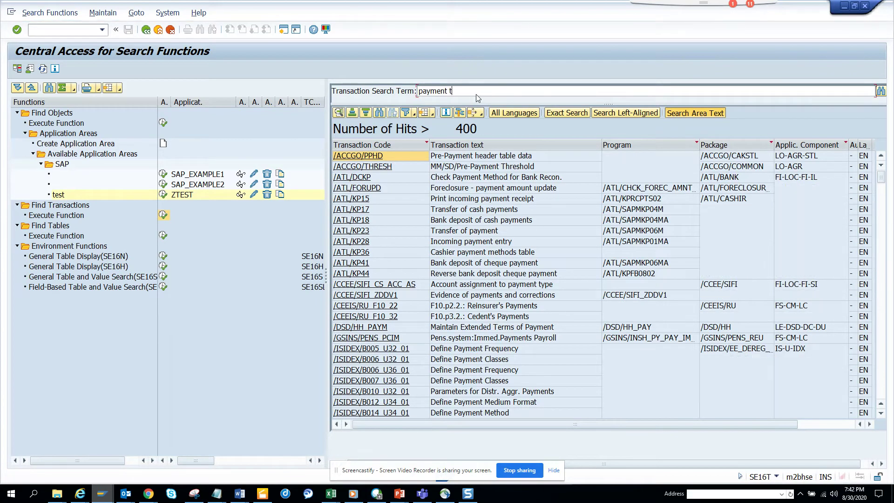
pyautogui.write('er')
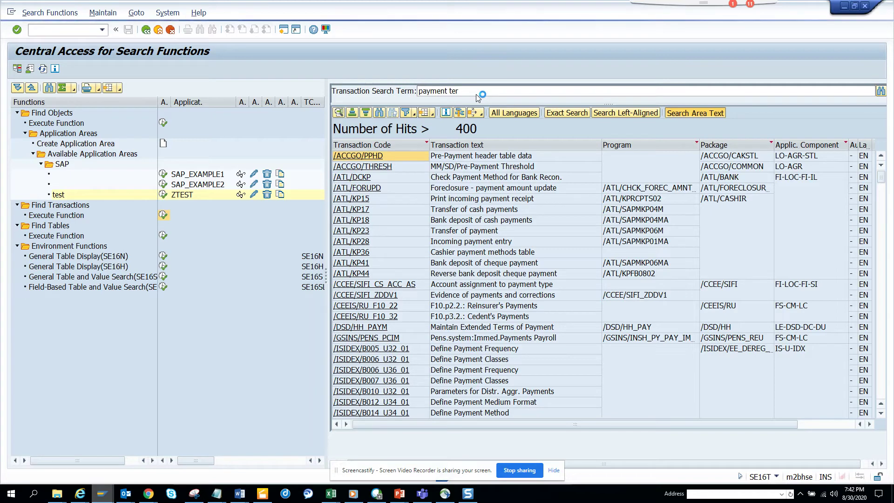
pyautogui.write('ms')
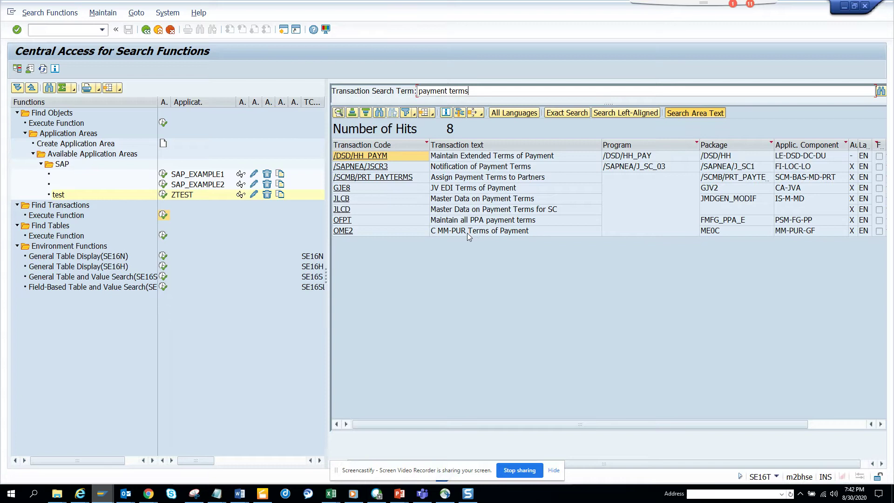
pyautogui.click(342, 235)
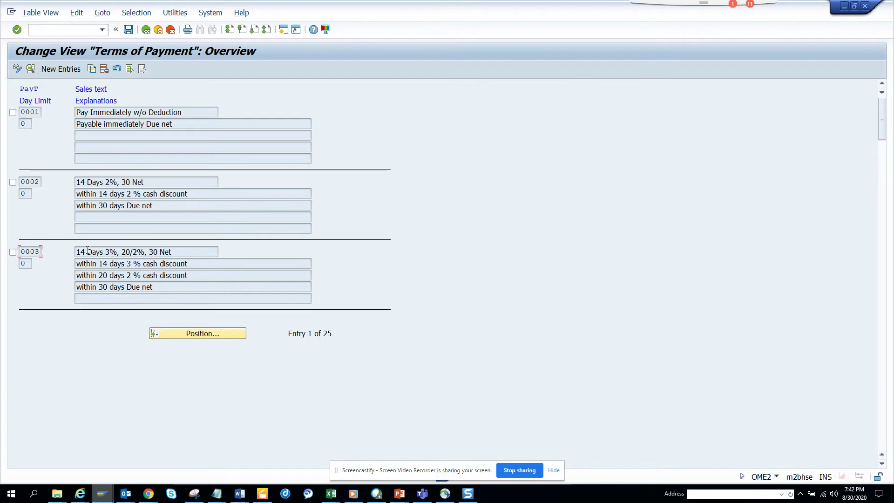
# - Tick Hide Entry in Input Help for payment term 0003 and save it under request HS4K900392
pyautogui.click(30, 69)
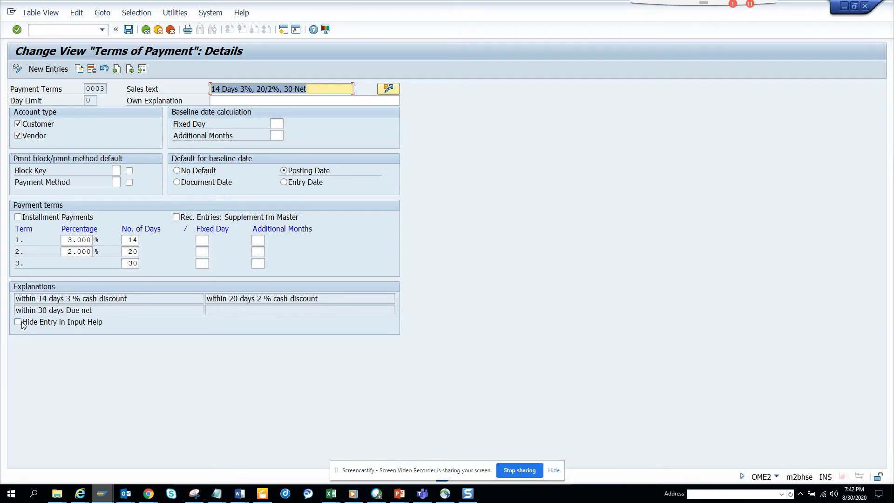
pyautogui.click(21, 323)
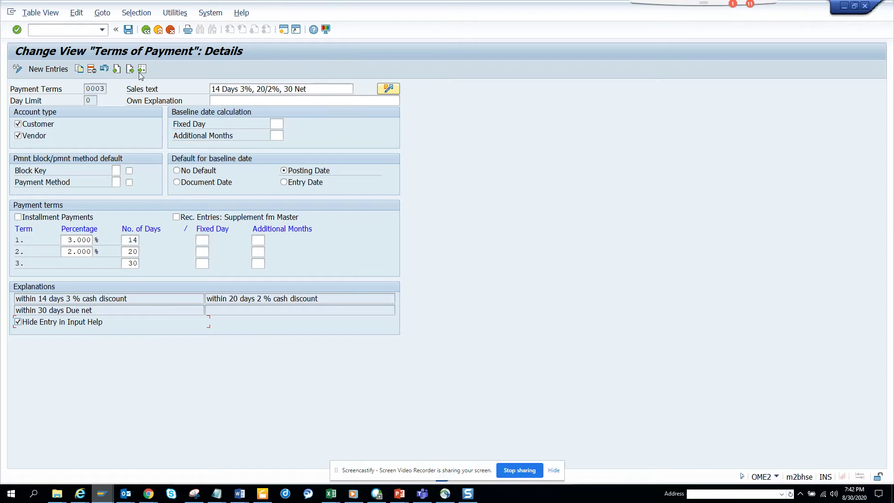
pyautogui.click(133, 35)
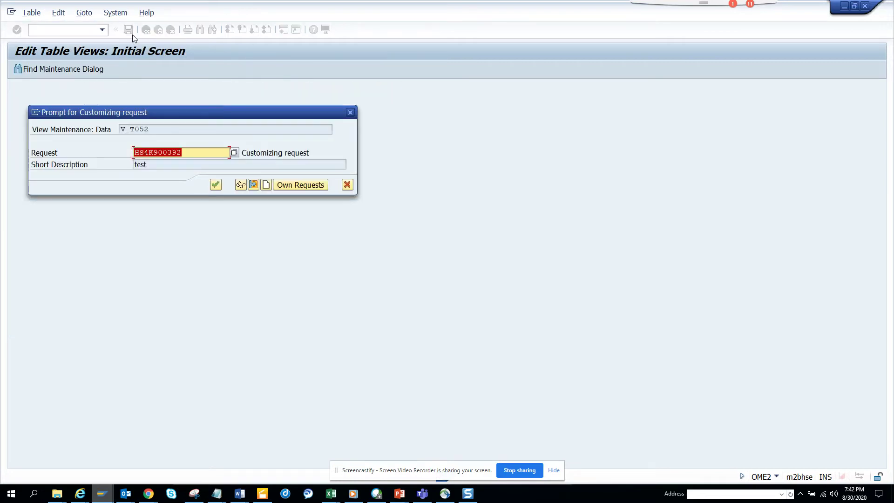
pyautogui.click(215, 185)
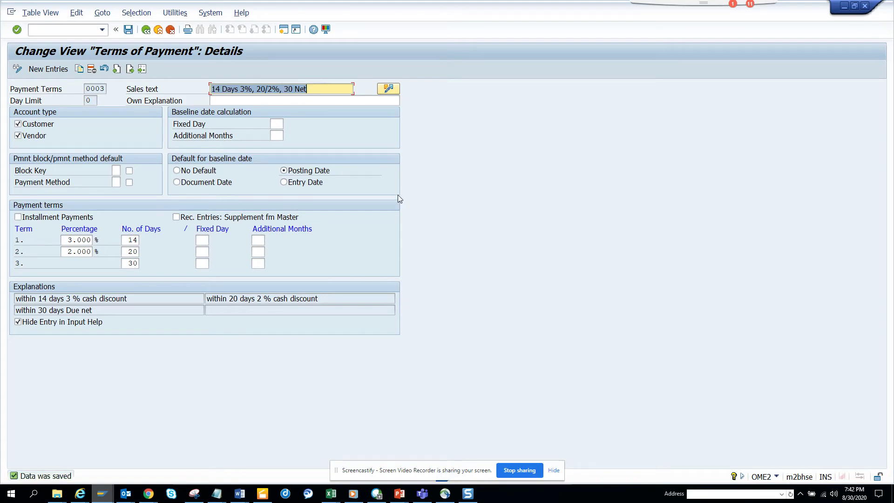
pyautogui.hotkey('alt', 'Tab')
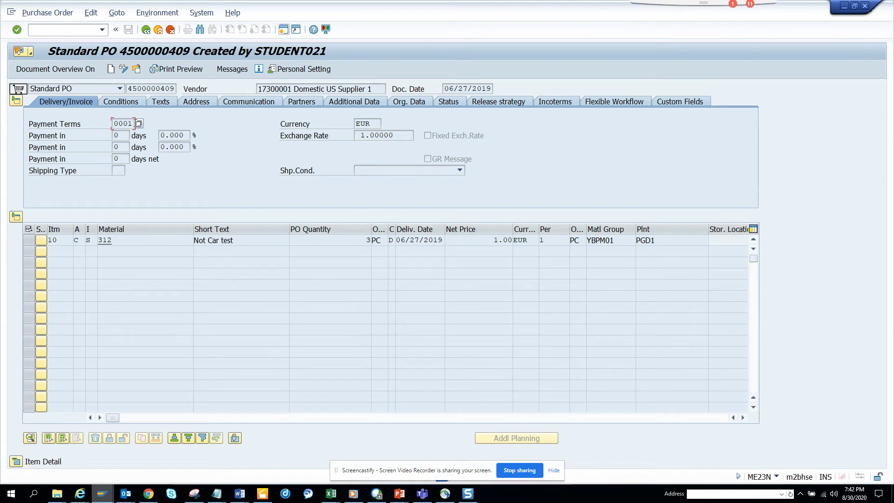
# - Check the PO's payment-terms F4 list (50 entries, 0003 still listed), then go back to term 0003's details
pyautogui.click(139, 124)
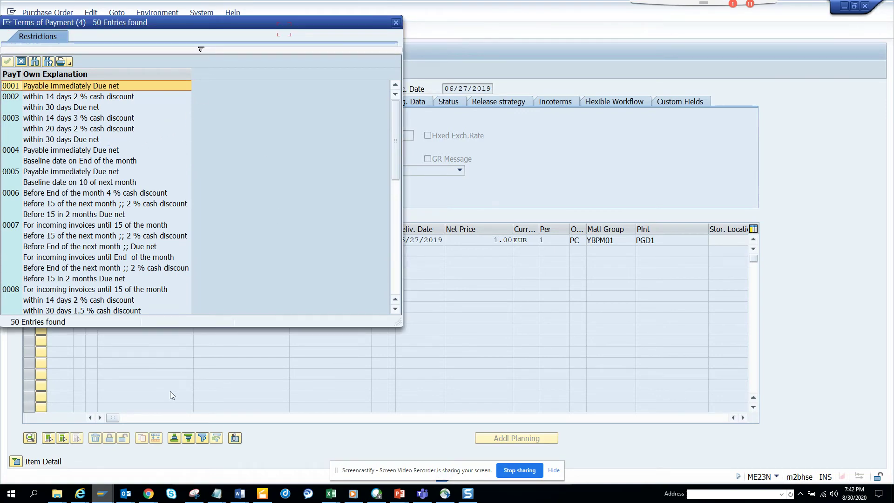
pyautogui.moveTo(112, 492)
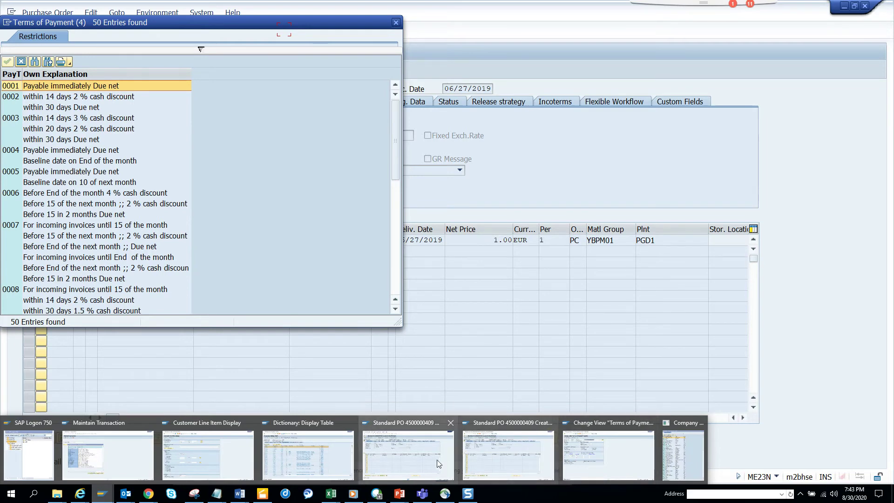
pyautogui.click(616, 451)
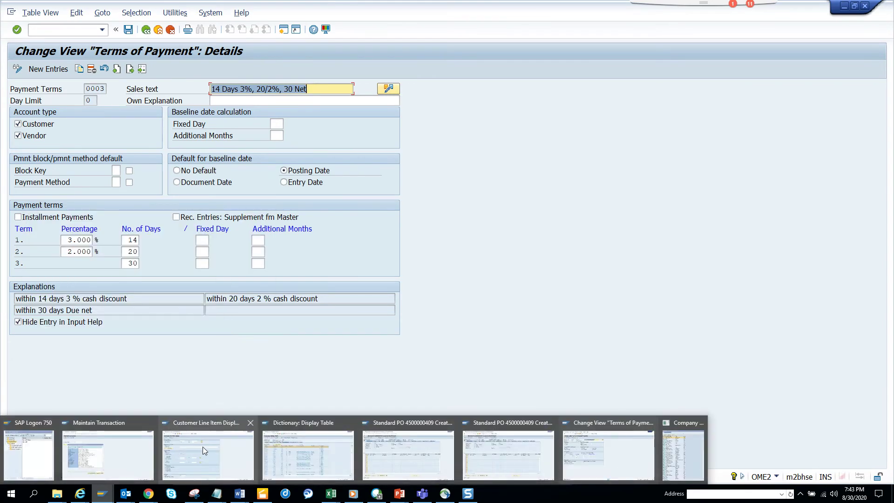
# - Close the company code list and open user profile maintenance with /nsu3
pyautogui.click(203, 446)
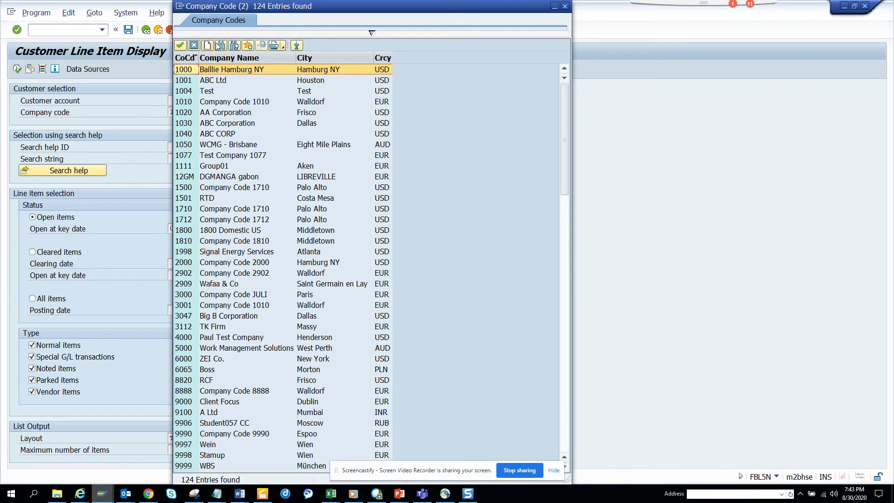
pyautogui.click(194, 45)
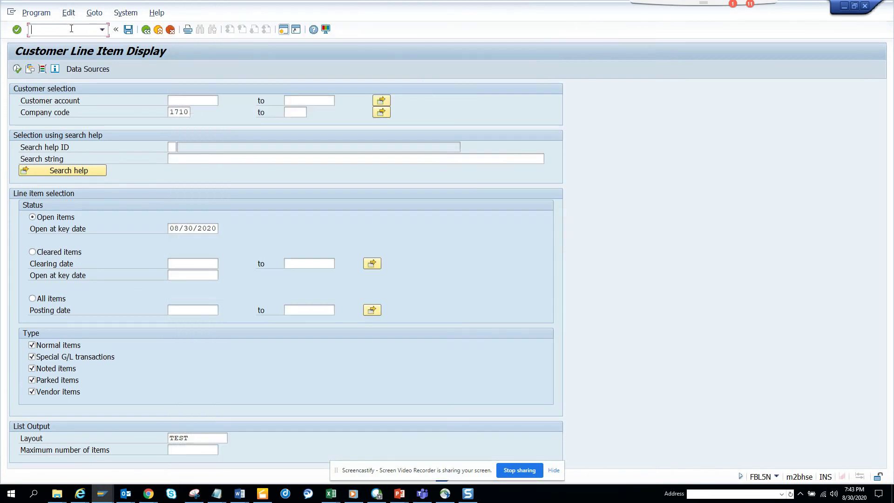
pyautogui.write('/nsu3')
pyautogui.press('Return')
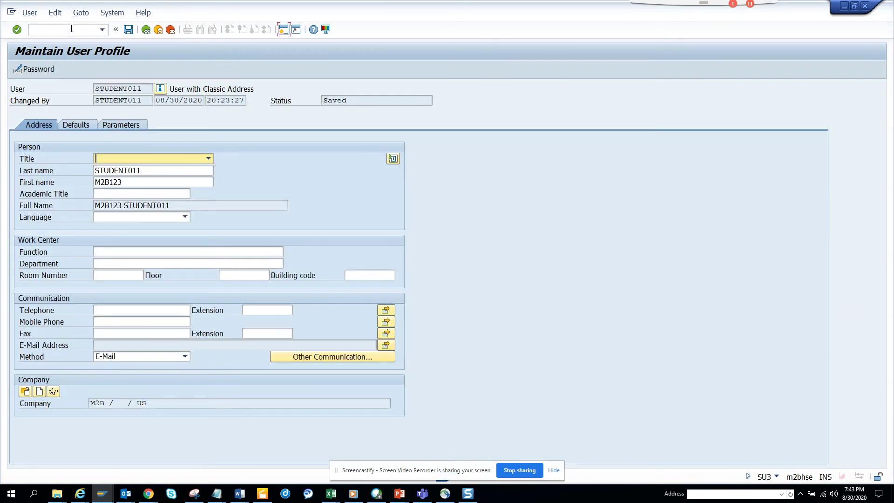
# - Delete the F_SHOW_OBSOLETE_T052 row from the user parameters and save the profile
pyautogui.click(119, 124)
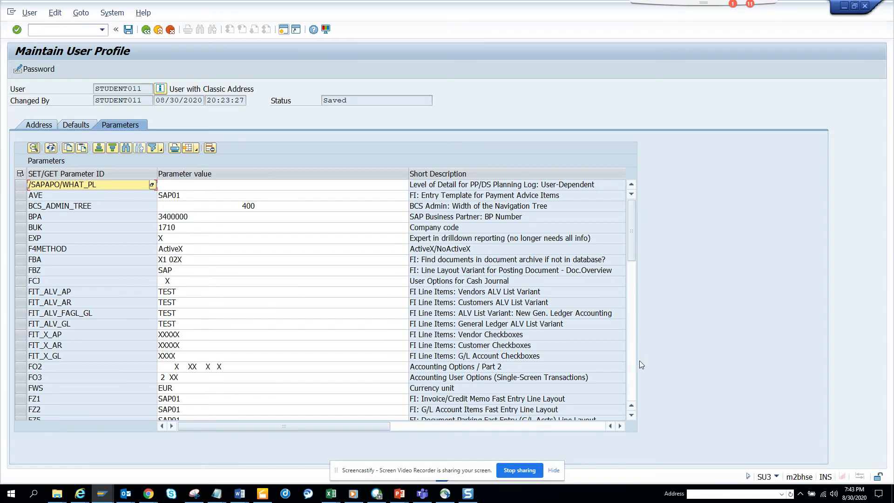
pyautogui.click(633, 374)
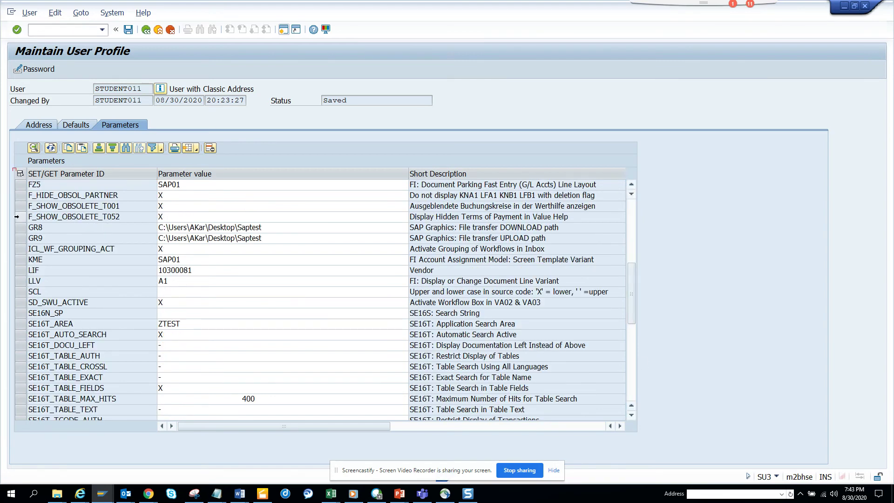
pyautogui.click(21, 217)
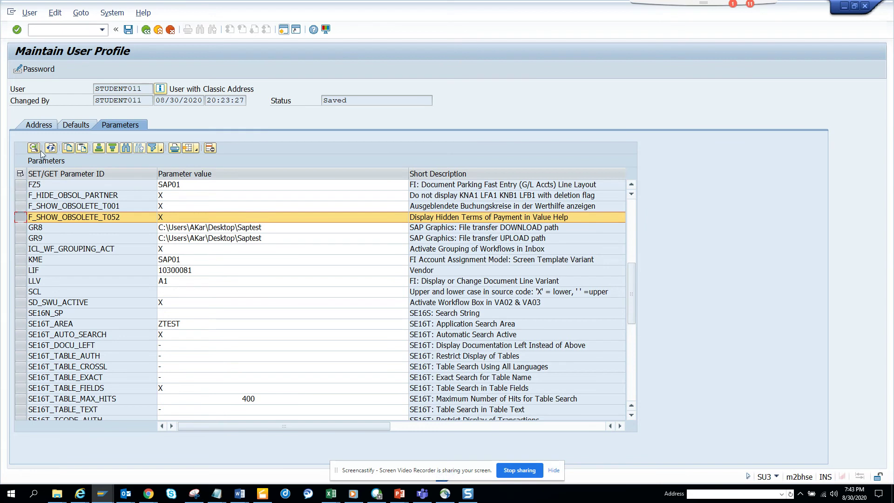
pyautogui.click(213, 150)
pyautogui.click(128, 29)
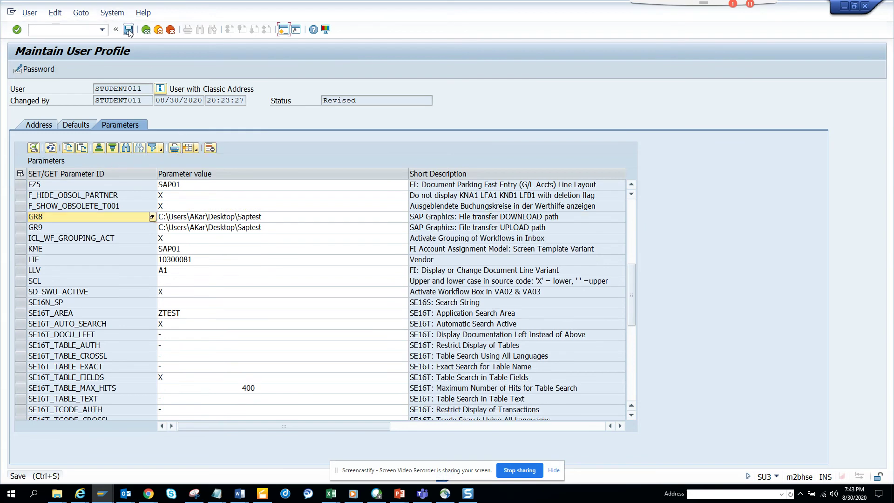
pyautogui.hotkey('alt', 'Tab')
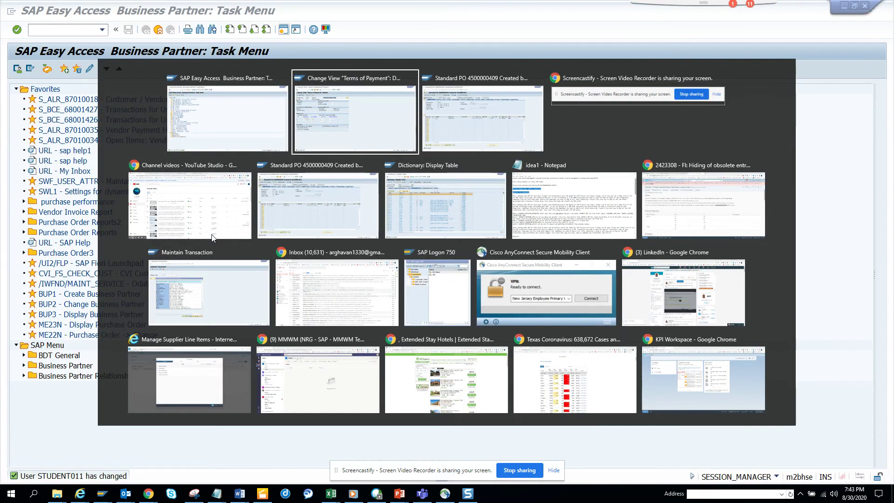
pyautogui.hotkey('alt', 'Tab')
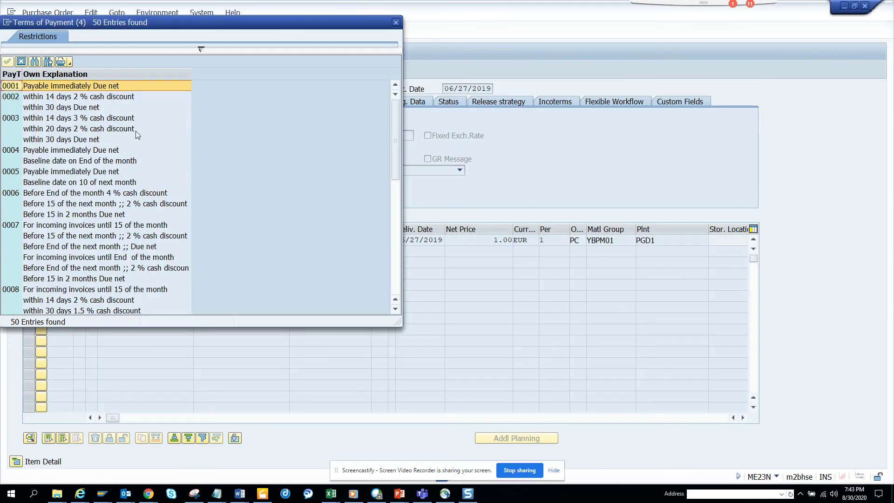
pyautogui.click(396, 22)
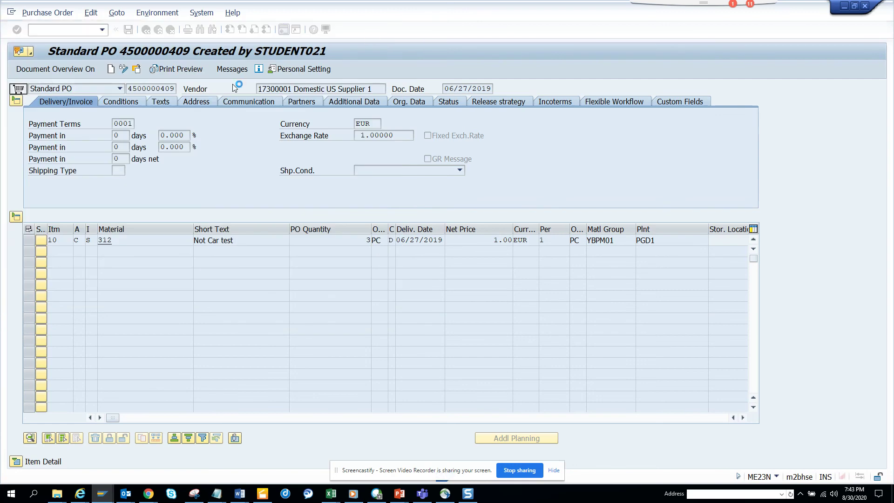
pyautogui.click(139, 123)
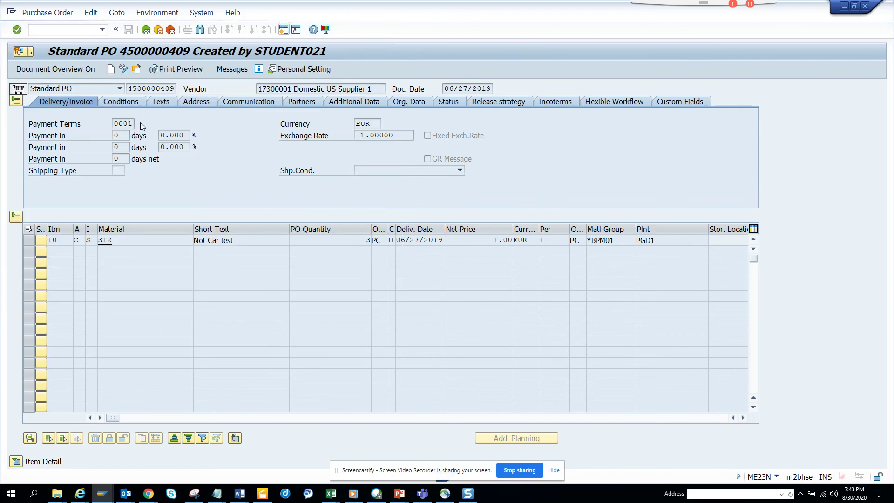